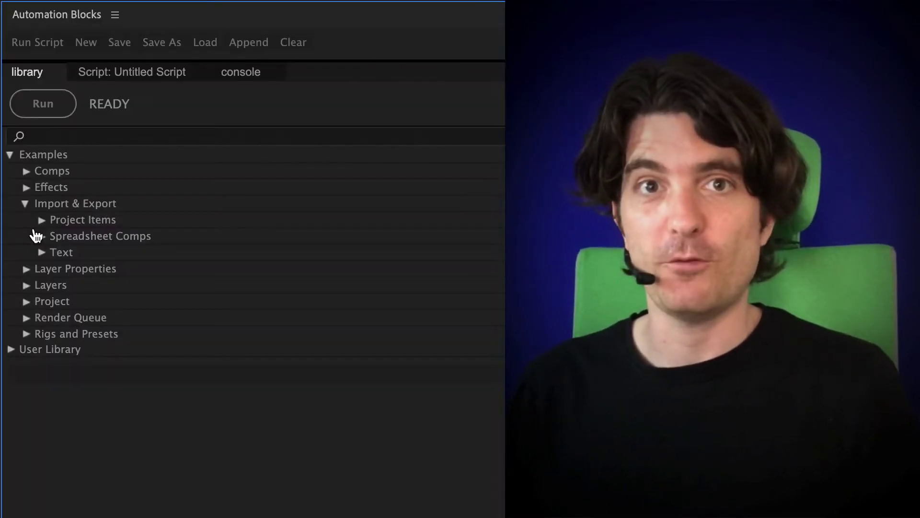
Load the '2 Create Comp Duplicates from Spreadsheet' script from the Spreadsheet Comps examples
{"action": "left_click", "coordinate": [40, 237]}
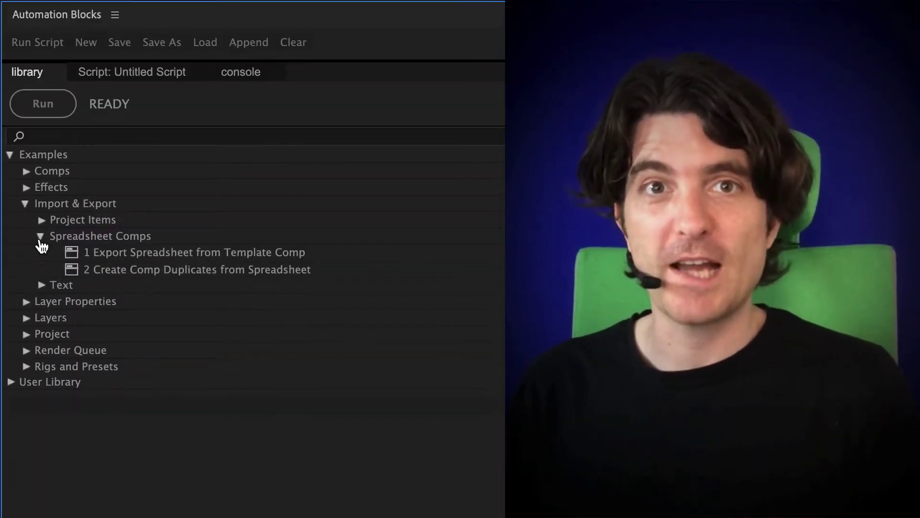
{"action": "left_click", "coordinate": [116, 271]}
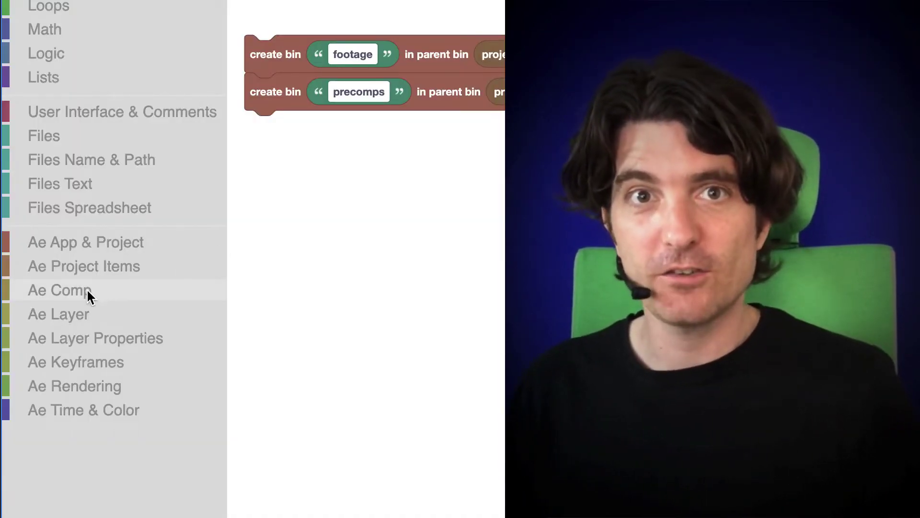
Add a 'new empty comp' block under the create bin blocks and name it 'main comp'
{"action": "left_click", "coordinate": [87, 290]}
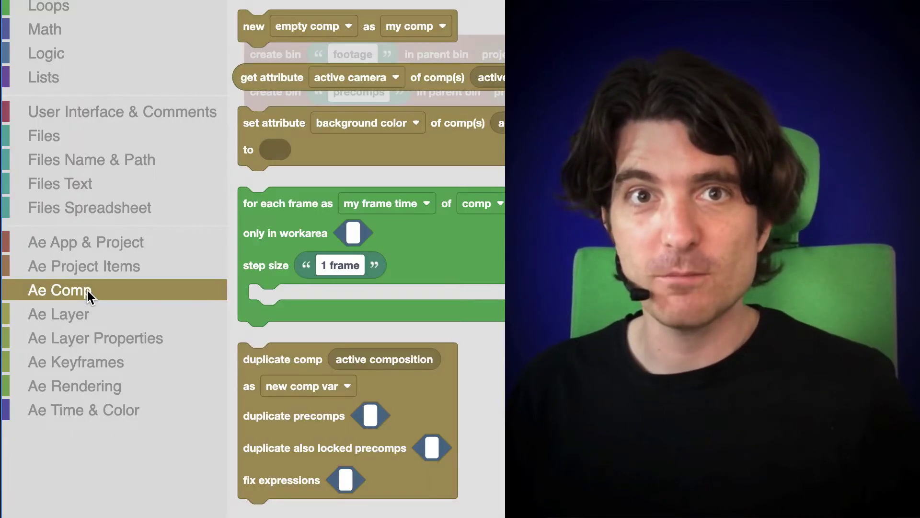
{"action": "mouse_move", "coordinate": [251, 28]}
{"action": "left_mouse_down"}
{"action": "mouse_move", "coordinate": [271, 53]}
{"action": "mouse_move", "coordinate": [270, 144]}
{"action": "left_mouse_up"}
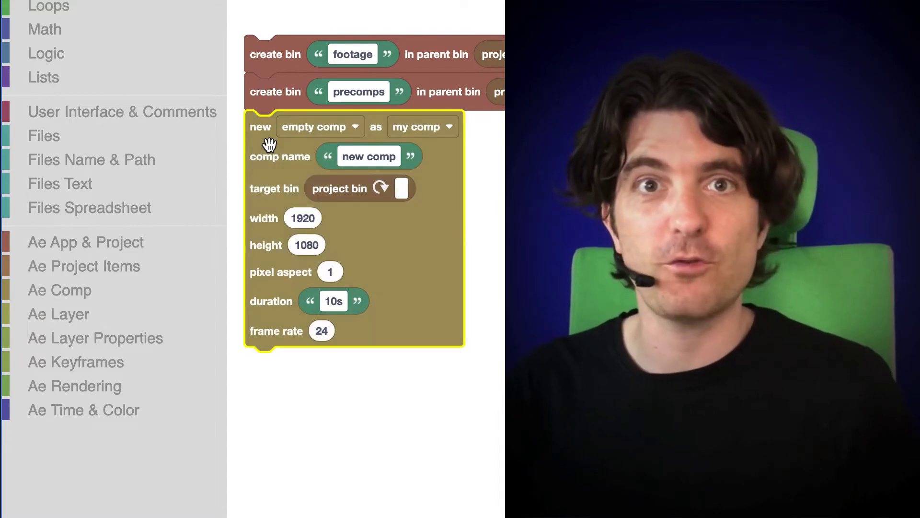
{"action": "left_click", "coordinate": [365, 156]}
{"action": "type", "text": "main comp"}
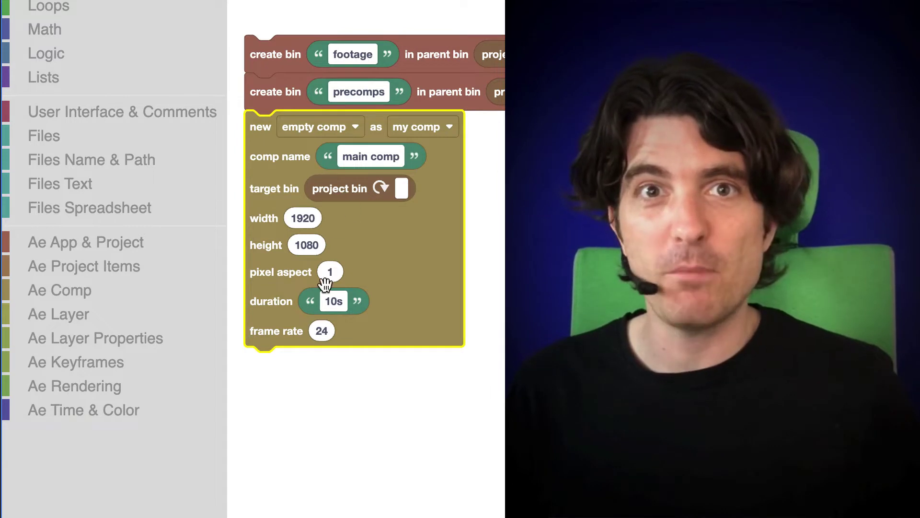
Replace the comp's 10s duration with '100 fres' so it is given in frames
{"action": "left_click", "coordinate": [329, 302]}
{"action": "left_click_drag", "start_coordinate": [331, 302], "coordinate": [326, 307]}
{"action": "double_click", "coordinate": [327, 307]}
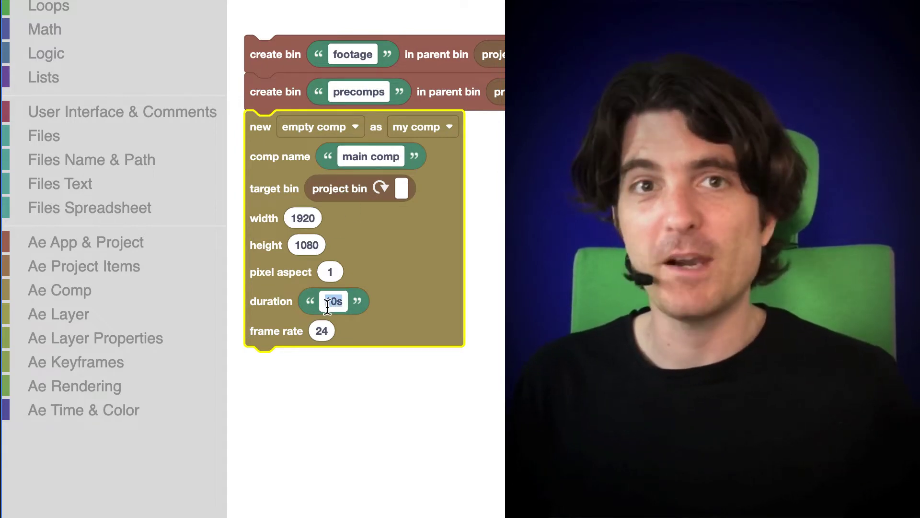
{"action": "type", "text": "100 fres"}
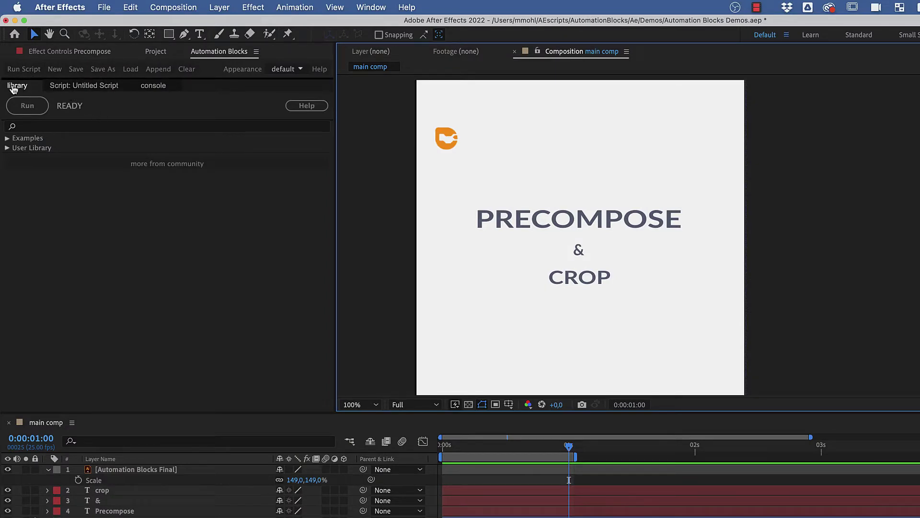
Browse the library to Examples > Comps > Precomps
{"action": "left_click", "coordinate": [6, 140]}
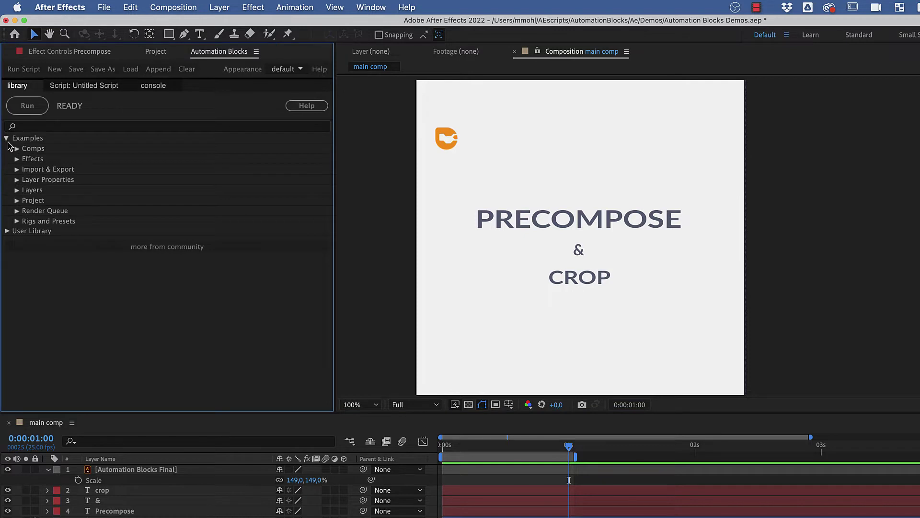
{"action": "left_click", "coordinate": [17, 150]}
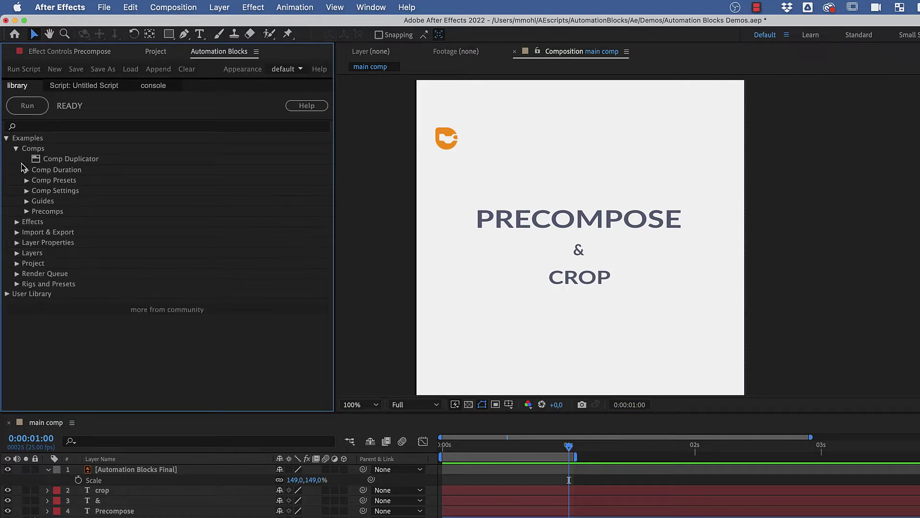
{"action": "left_click", "coordinate": [25, 213]}
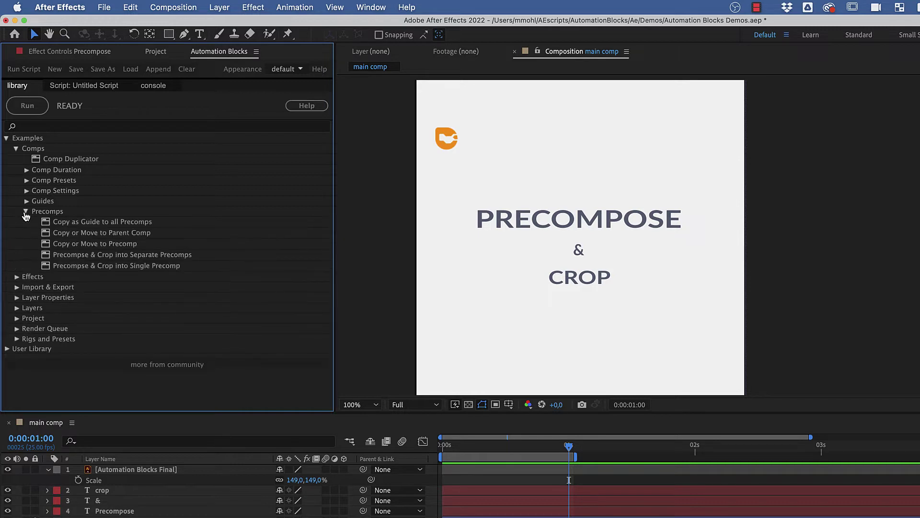
Select the PRECOMPOSE, & and CROP text layers and load 'Precompse & Crop into Single Precomp'
{"action": "left_click", "coordinate": [481, 219]}
{"action": "left_click", "coordinate": [582, 255], "text": "shift"}
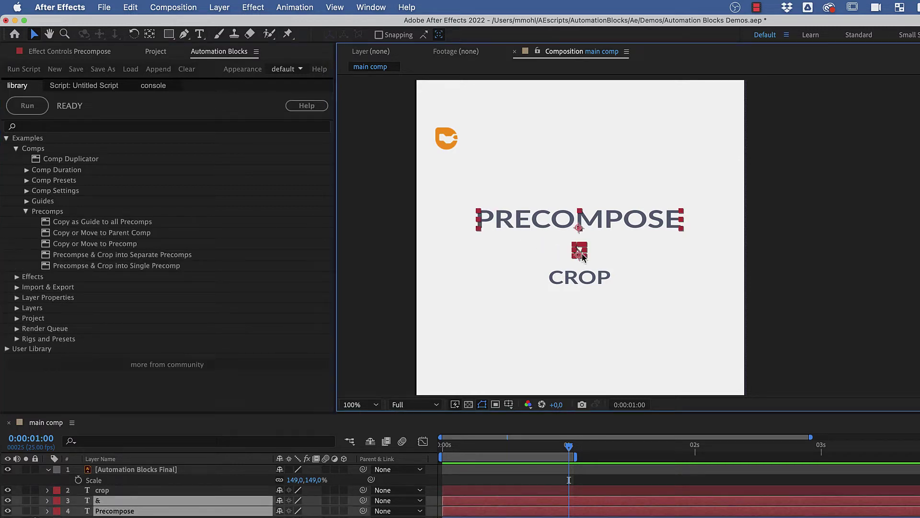
{"action": "left_click", "coordinate": [586, 284], "text": "shift"}
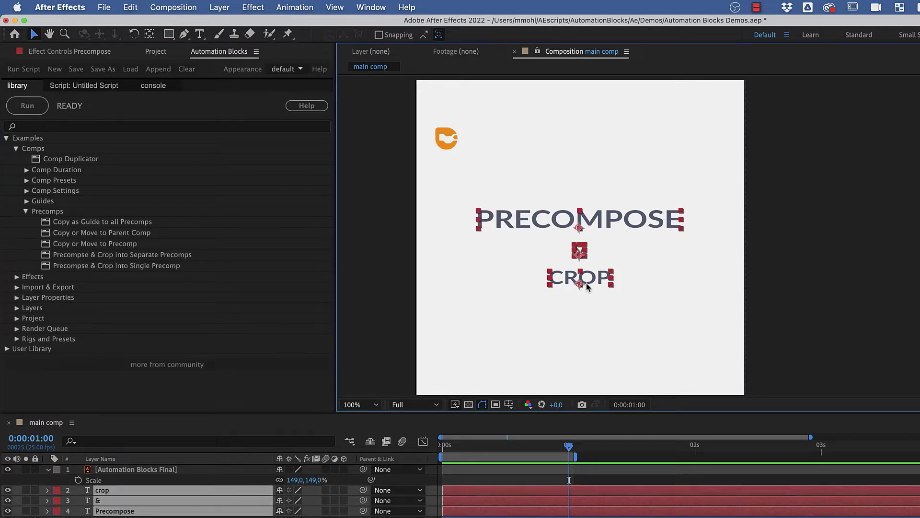
{"action": "left_click", "coordinate": [176, 266]}
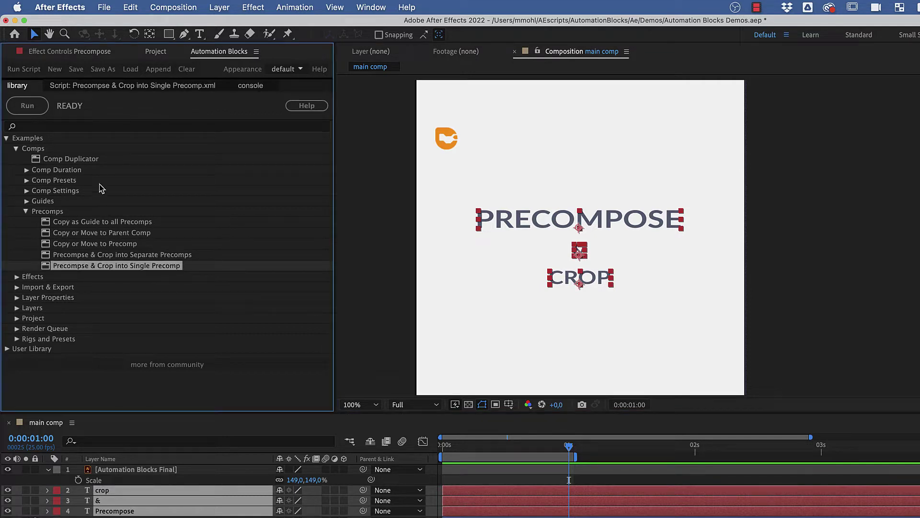
Run the script with 'crop to source rect' and name precomp, then open precomp to inspect it
{"action": "left_click", "coordinate": [33, 108]}
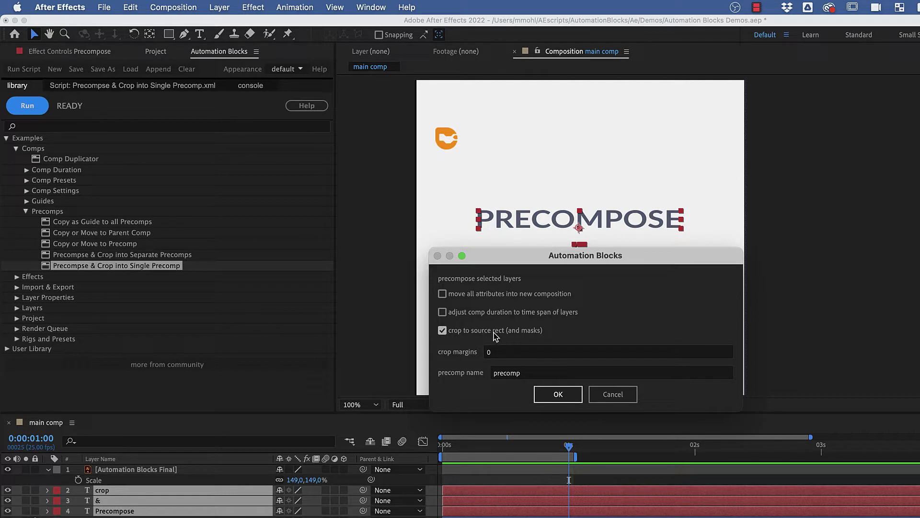
{"action": "left_click", "coordinate": [543, 396]}
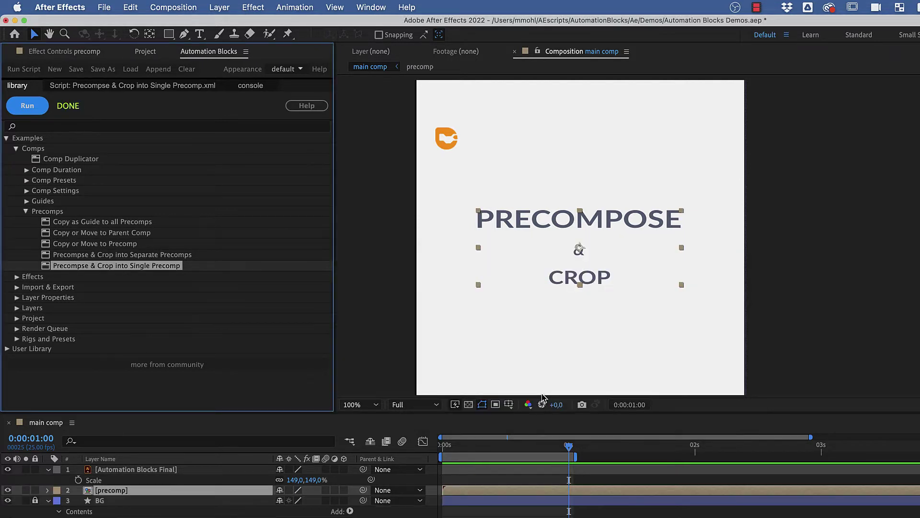
{"action": "double_click", "coordinate": [110, 491]}
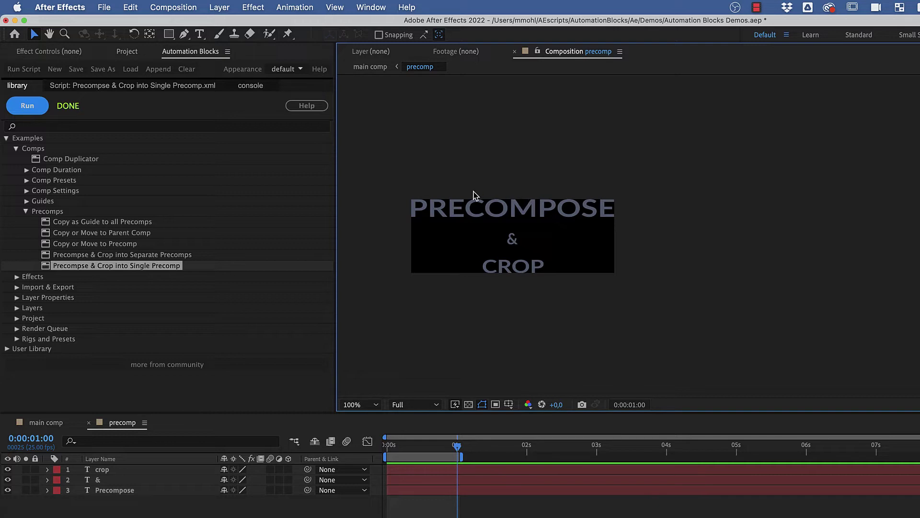
In main comp, move the orange logo layer next to the '&' text
{"action": "left_click", "coordinate": [47, 424]}
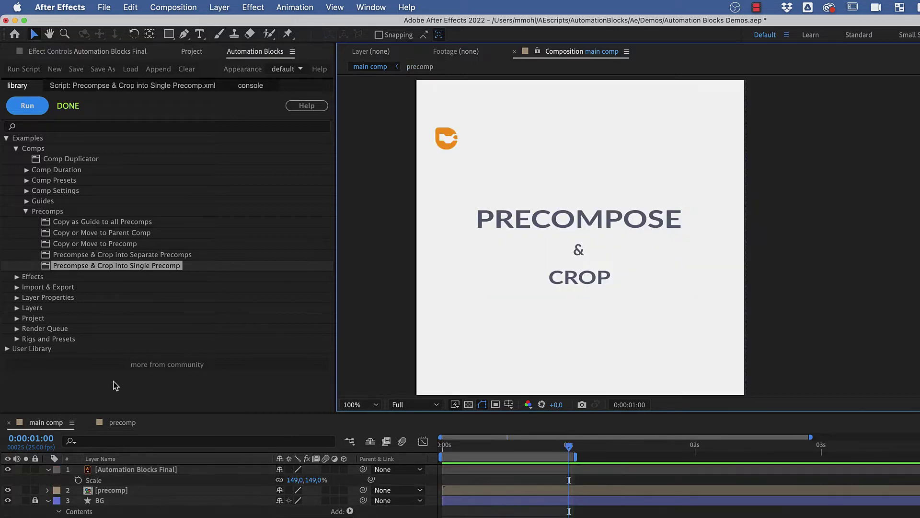
{"action": "left_click", "coordinate": [453, 142]}
{"action": "left_click_drag", "start_coordinate": [453, 142], "coordinate": [512, 260]}
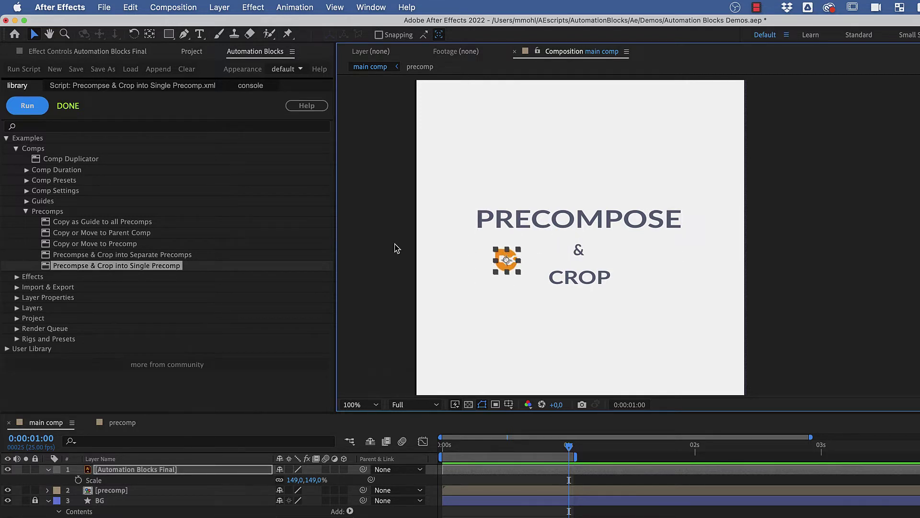
Move the logo into precomp with the Copy or Move to Precomp script, deleting the original
{"action": "left_click", "coordinate": [135, 249]}
{"action": "left_click", "coordinate": [115, 243]}
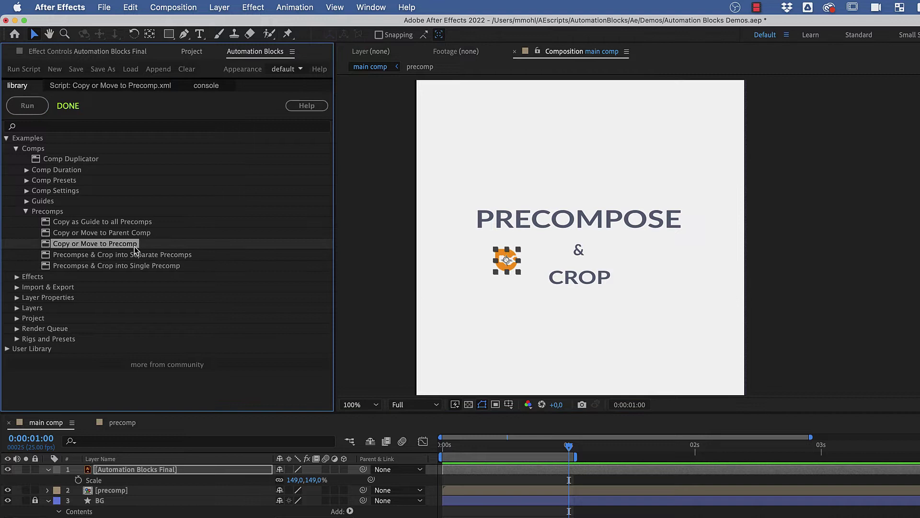
{"action": "left_click", "coordinate": [37, 110]}
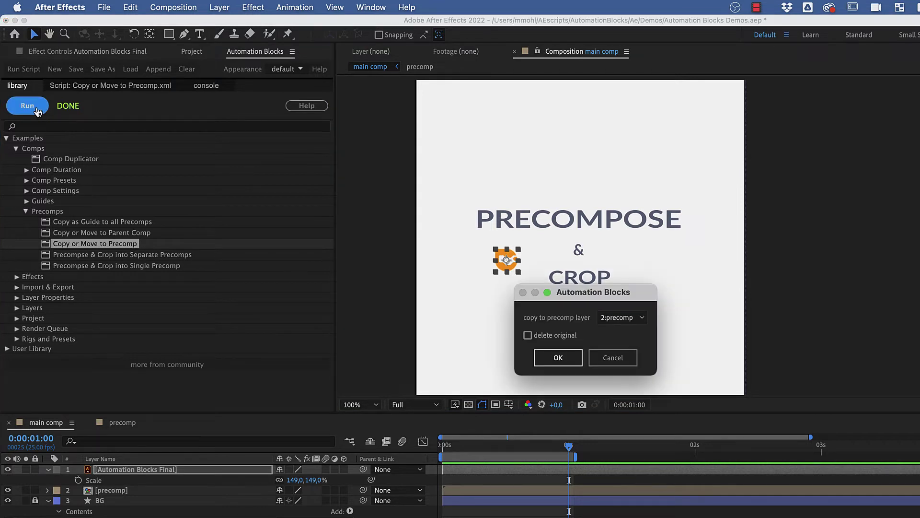
{"action": "left_click", "coordinate": [615, 318]}
{"action": "left_click", "coordinate": [618, 319]}
{"action": "left_click", "coordinate": [528, 335]}
{"action": "left_click", "coordinate": [556, 358]}
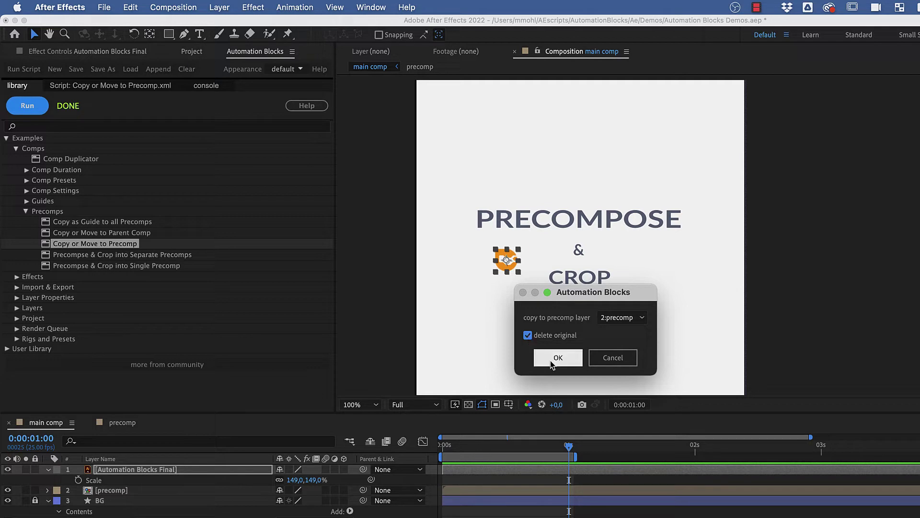
Check the logo inside precomp, then reload 'Precompse & Crop into Single Precomp' and view its help
{"action": "double_click", "coordinate": [161, 468]}
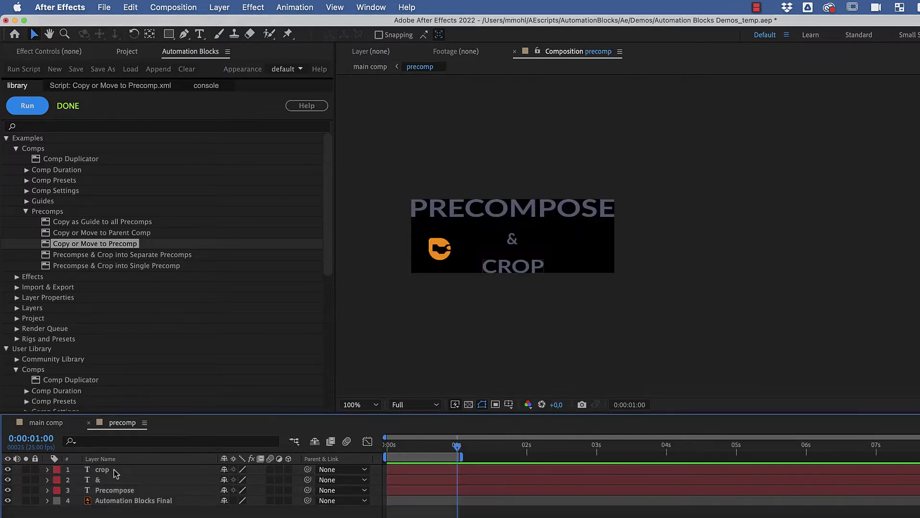
{"action": "left_click", "coordinate": [109, 501]}
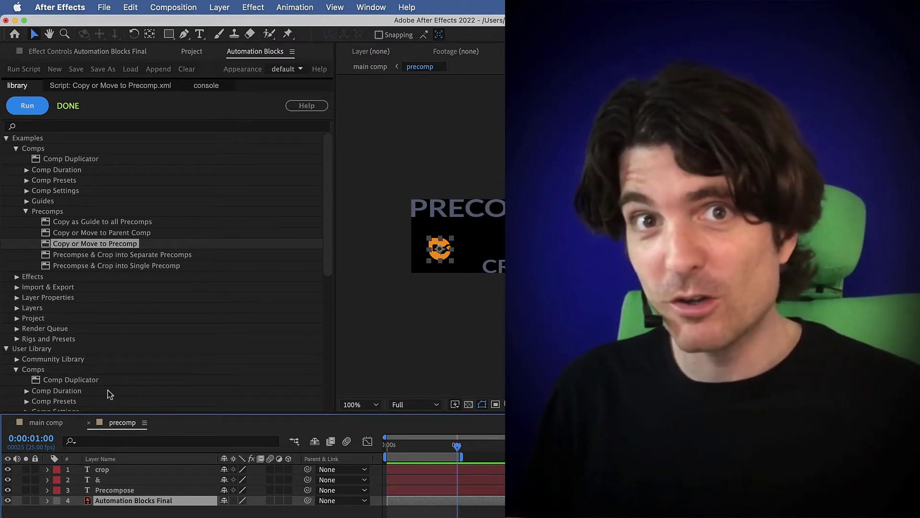
{"action": "left_click", "coordinate": [91, 266]}
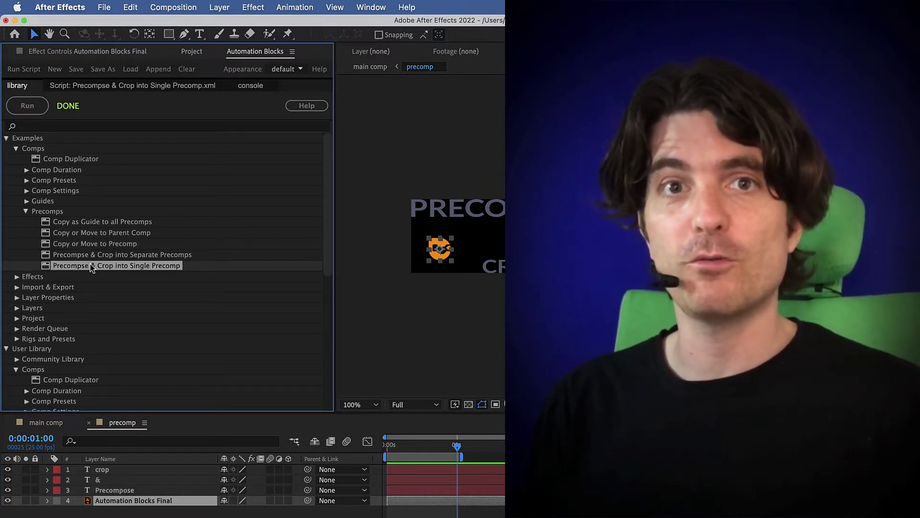
{"action": "mouse_move", "coordinate": [91, 266]}
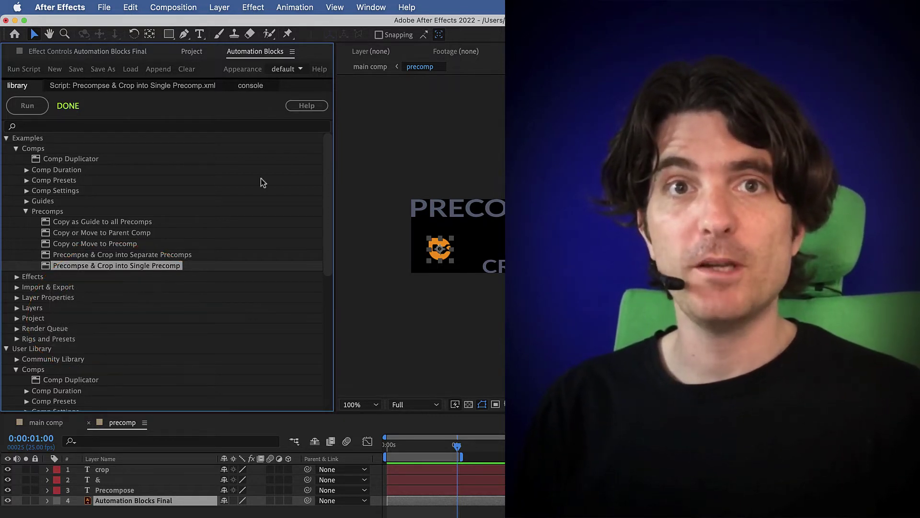
{"action": "left_click", "coordinate": [312, 105]}
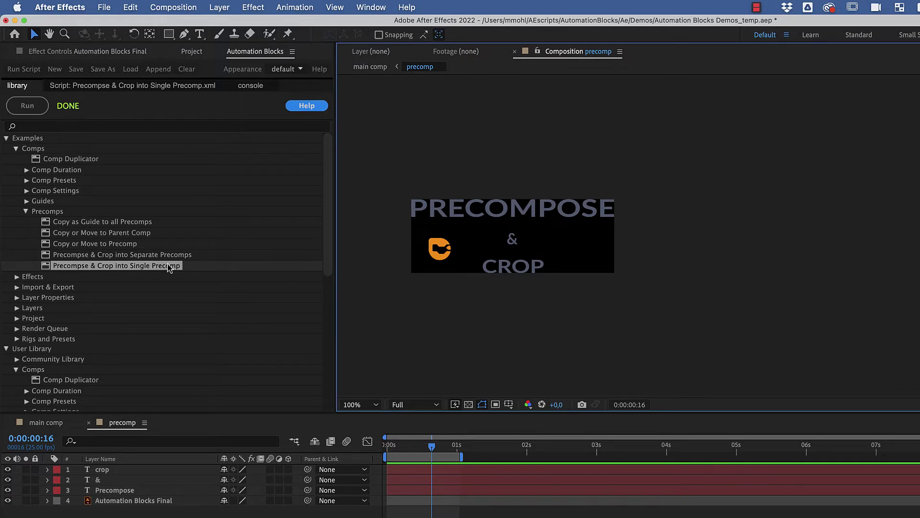
Load 'Export List of Footage Items to Text File' from Import & Export > Project Items
{"action": "left_click", "coordinate": [17, 287]}
{"action": "left_click", "coordinate": [27, 298]}
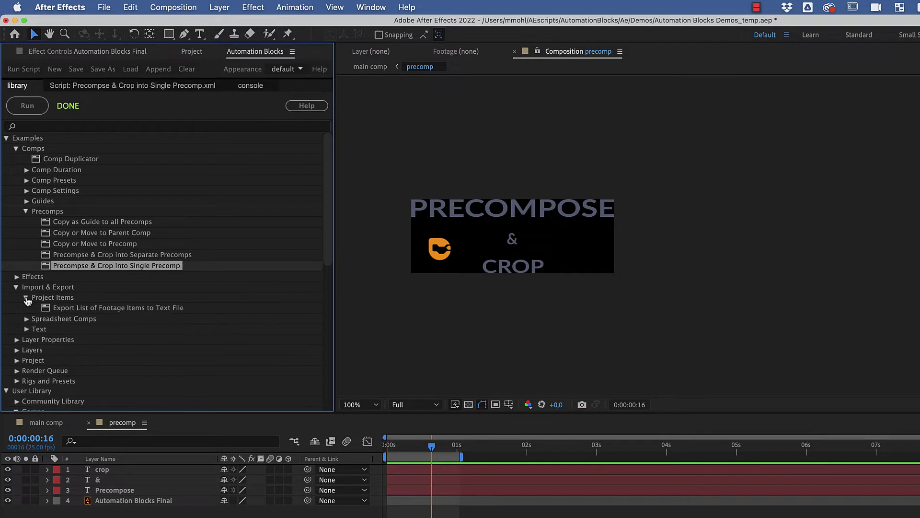
{"action": "left_click", "coordinate": [65, 309]}
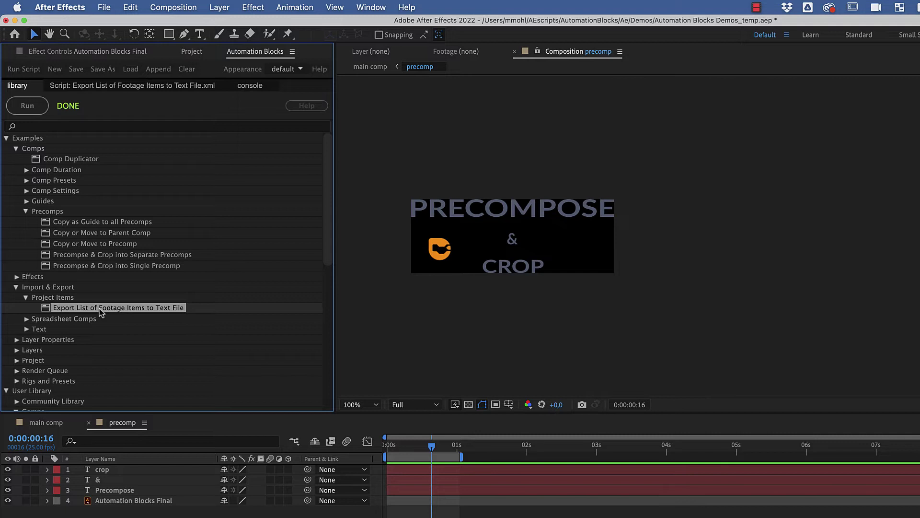
{"action": "mouse_move", "coordinate": [99, 309]}
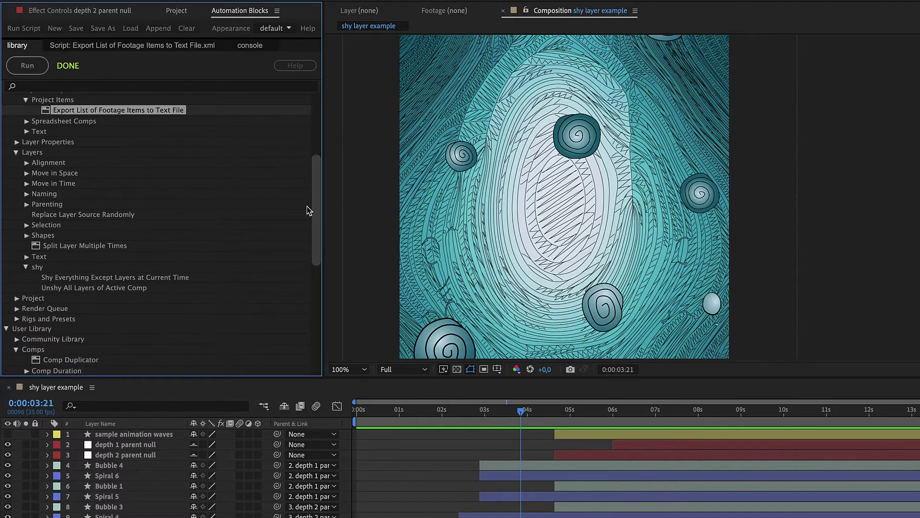
Load and run 'Shy Everything Except Layers at Current Time'
{"action": "scroll", "coordinate": [306, 206], "scroll_direction": "down", "scroll_amount": 2}
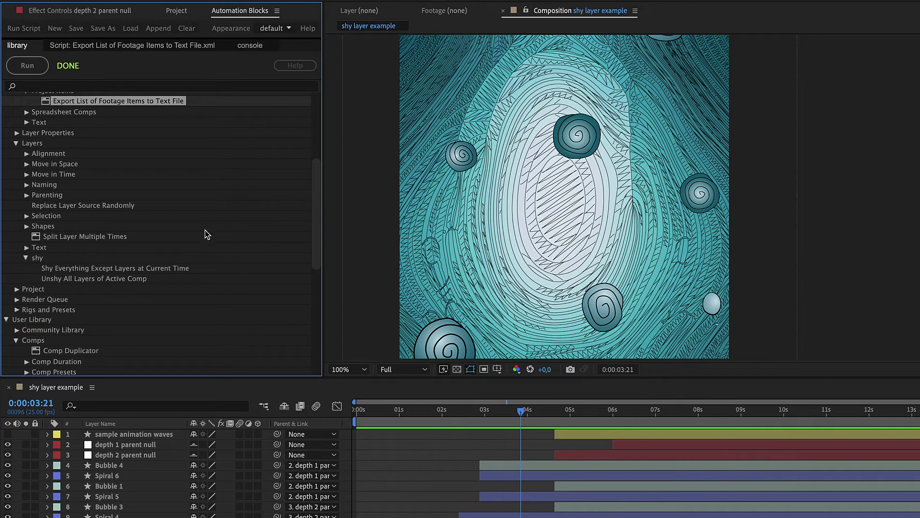
{"action": "left_click", "coordinate": [126, 270]}
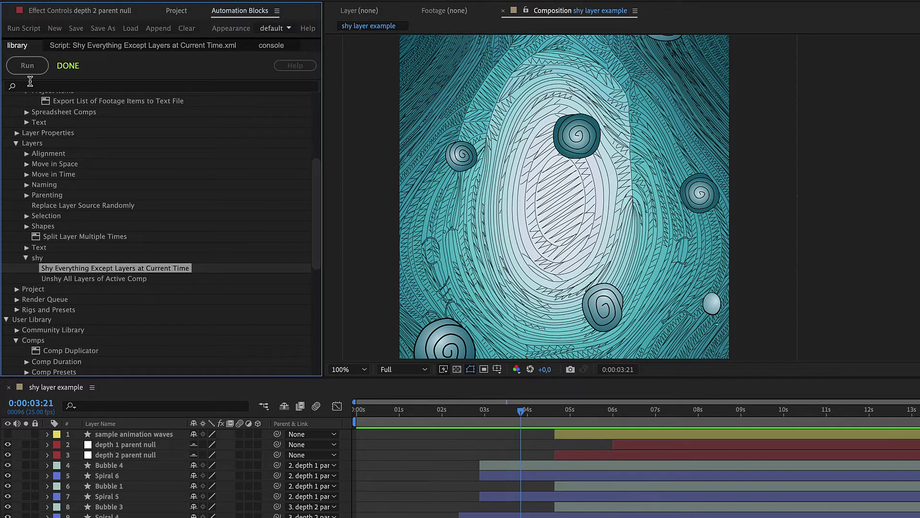
{"action": "left_click", "coordinate": [31, 67]}
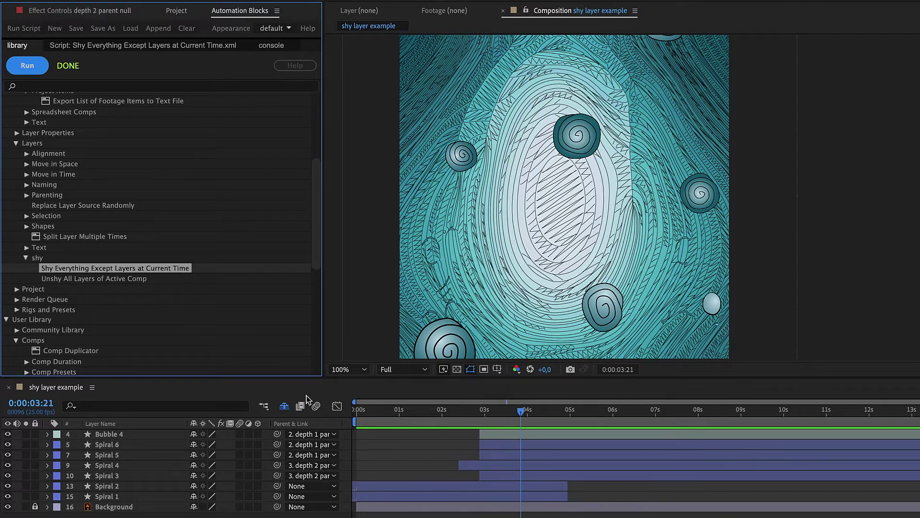
Toggle the timeline's Hide Shy Layers switch repeatedly to compare shown and hidden shy layers
{"action": "left_click", "coordinate": [288, 407]}
{"action": "left_click", "coordinate": [288, 407]}
{"action": "left_click", "coordinate": [288, 407]}
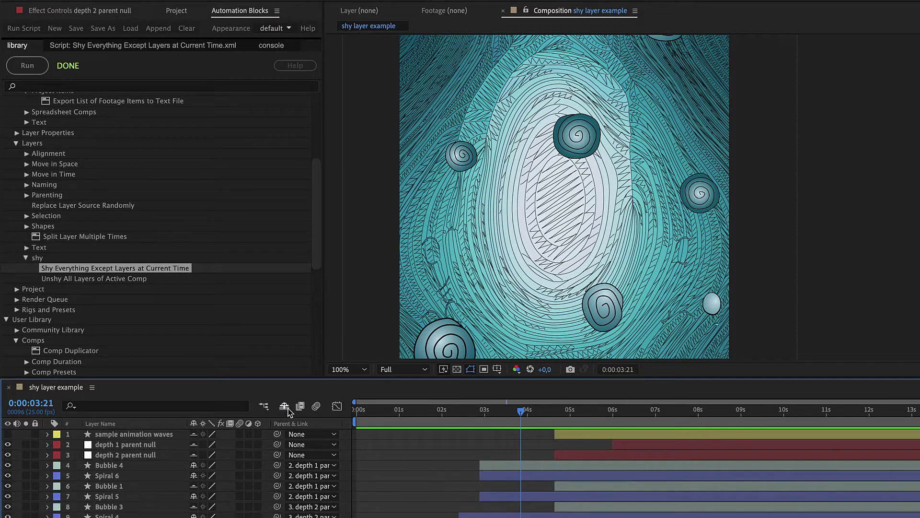
{"action": "left_click", "coordinate": [288, 407]}
{"action": "left_click", "coordinate": [288, 407]}
{"action": "left_click", "coordinate": [288, 407]}
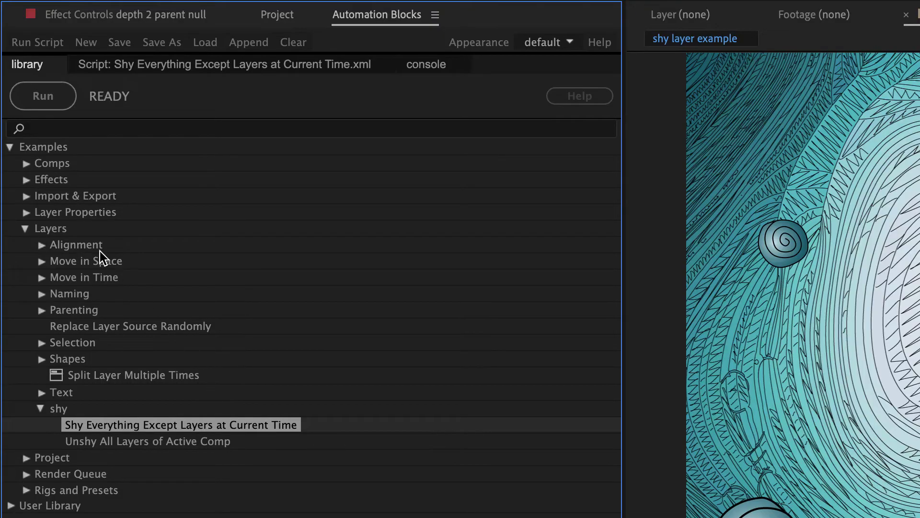
Collapse the Examples tree and expand the User Library to show 'with menu entry (for shortcuts)'
{"action": "left_click", "coordinate": [11, 147]}
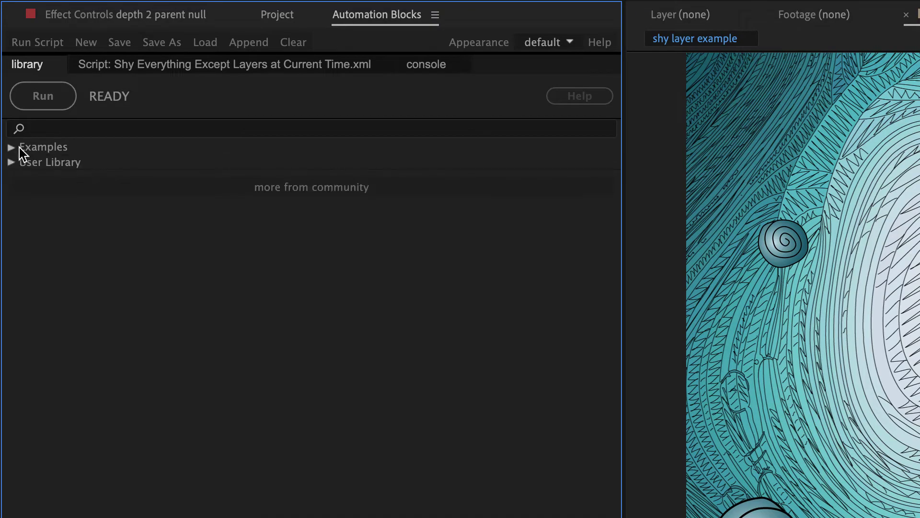
{"action": "left_click", "coordinate": [10, 163]}
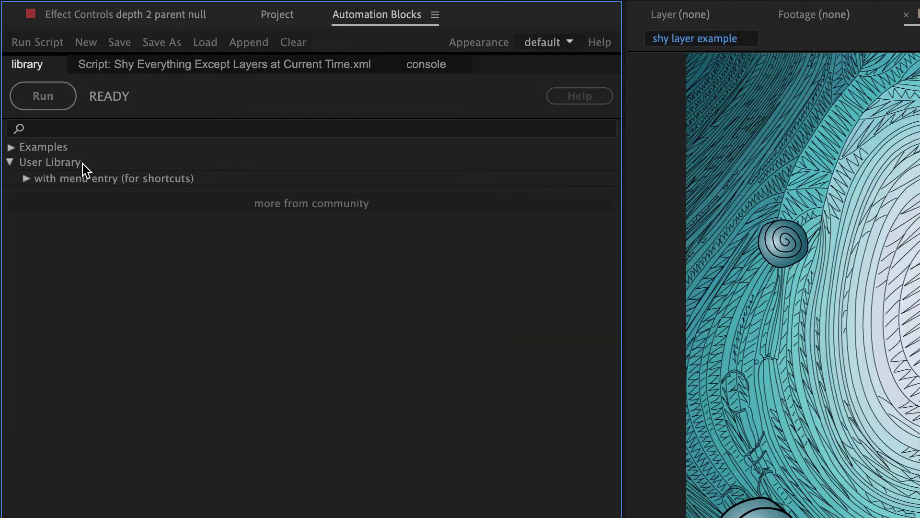
Open 'more from community' and jump to the Access Community Library section of the page
{"action": "left_click", "coordinate": [273, 214]}
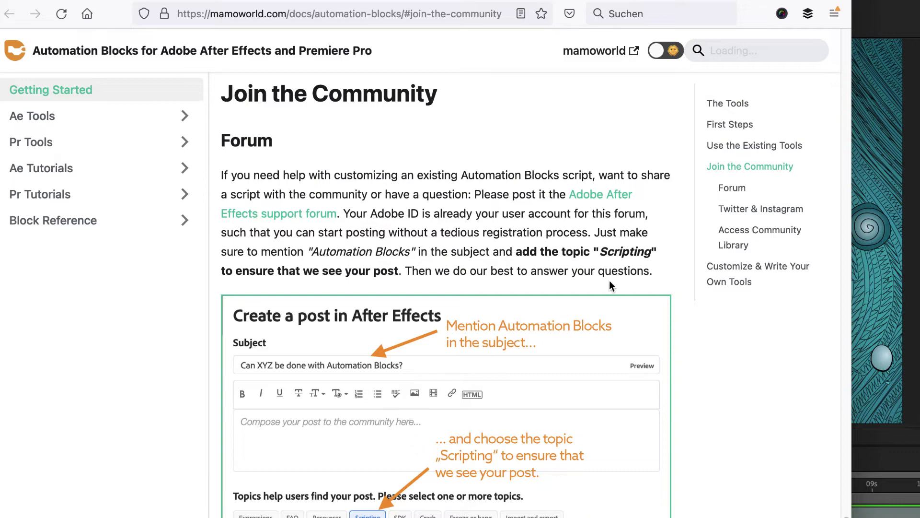
{"action": "left_click", "coordinate": [726, 234]}
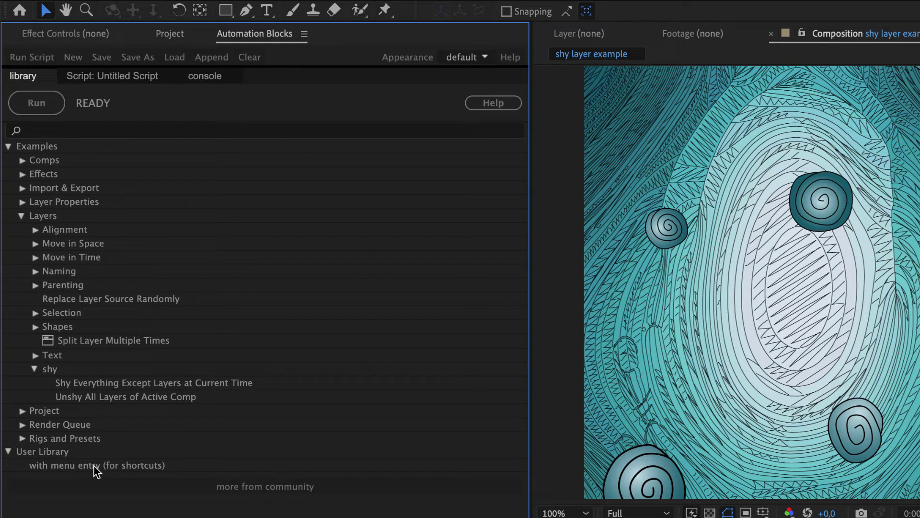
Save a copy of 'Split Layer Multiple Times' into the 'with menu entry (for shortcuts)' folder
{"action": "left_click", "coordinate": [130, 339]}
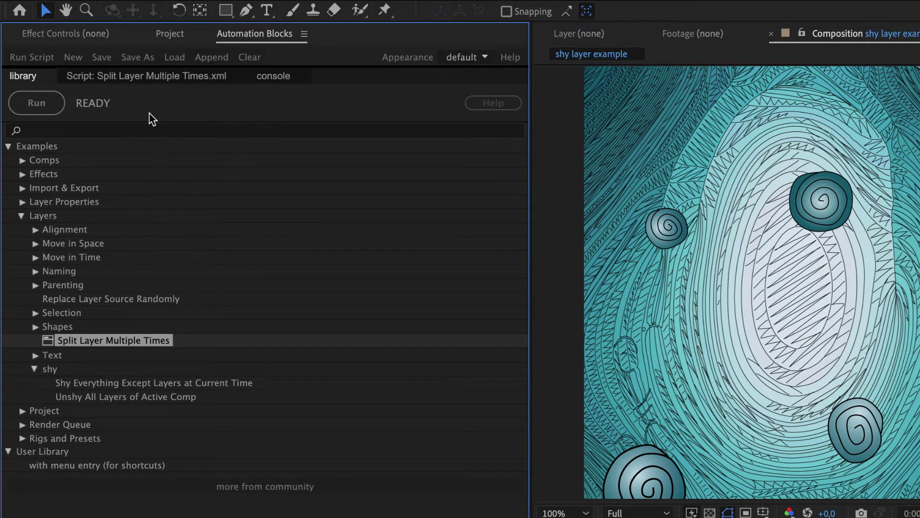
{"action": "left_click", "coordinate": [139, 57]}
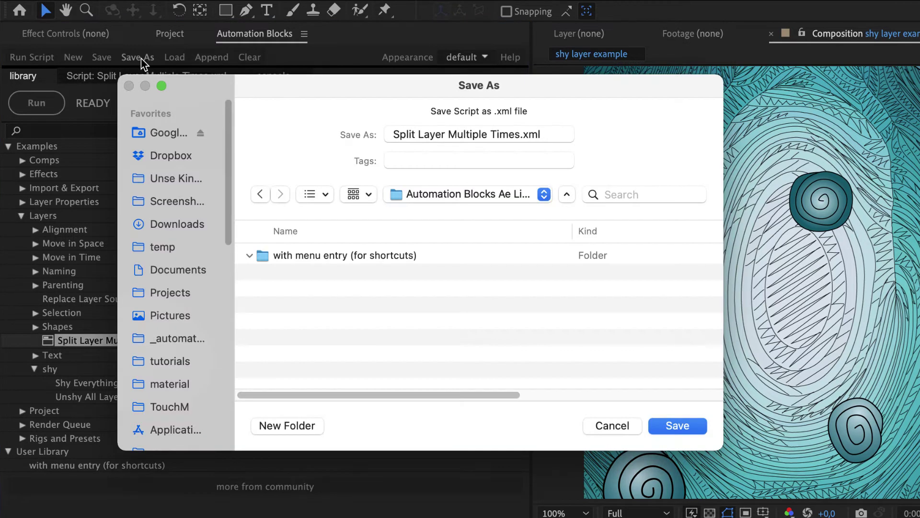
{"action": "double_click", "coordinate": [307, 255]}
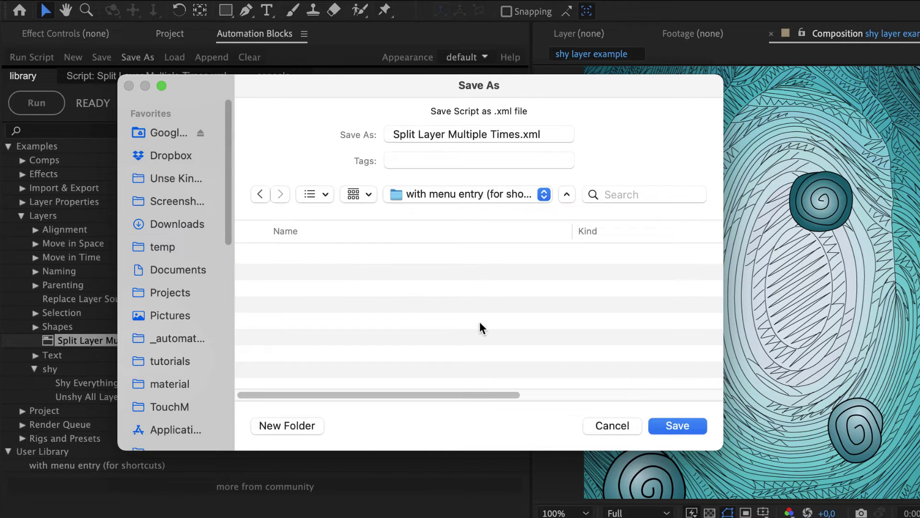
{"action": "left_click", "coordinate": [674, 426]}
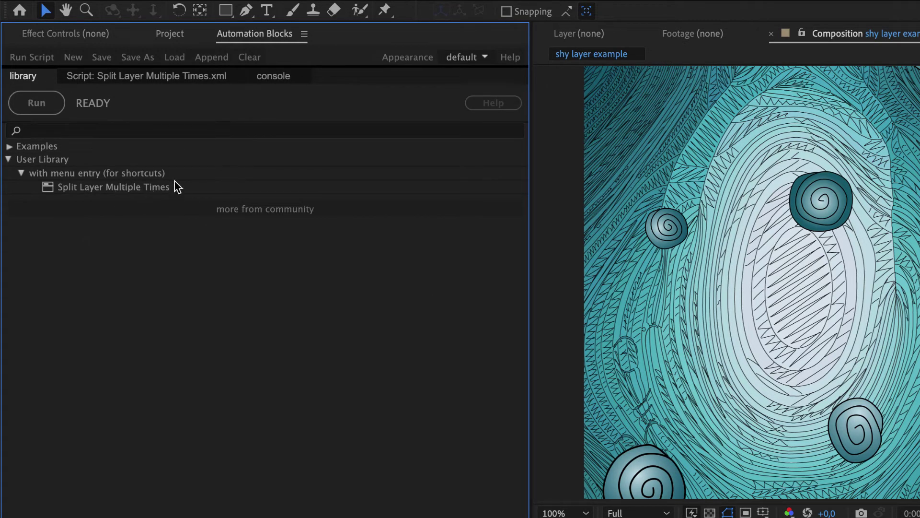
Open the Automation Blocks Help and go to the Ae tutorial 'Linking Scripts or Presets to Keyboard Shortcuts'
{"action": "left_click", "coordinate": [511, 57]}
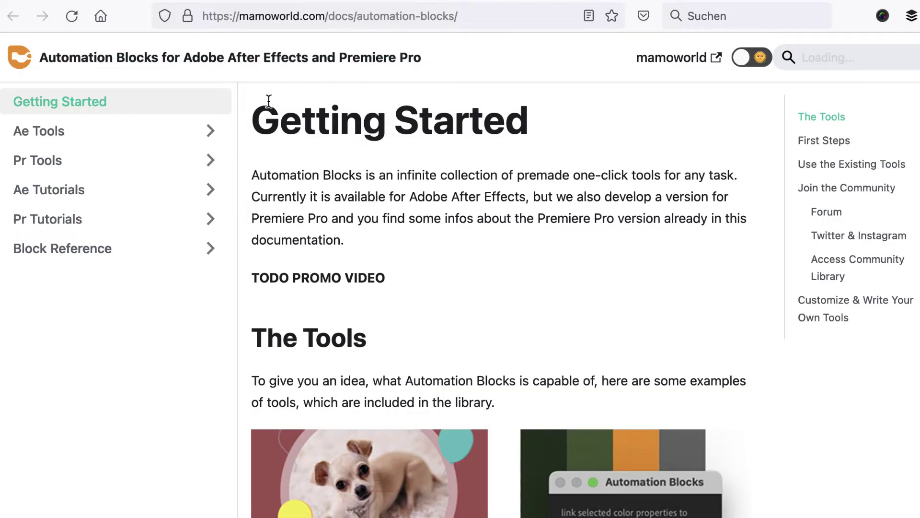
{"action": "left_click", "coordinate": [76, 193]}
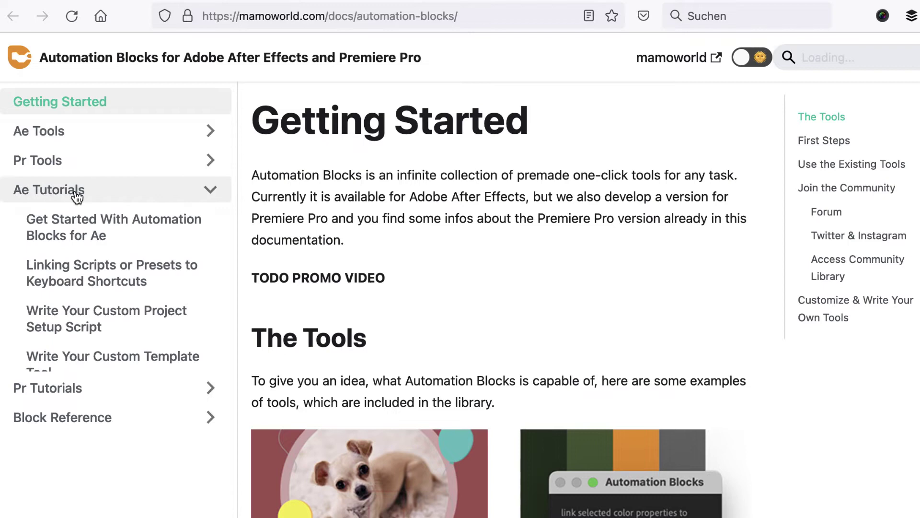
{"action": "left_click", "coordinate": [98, 276]}
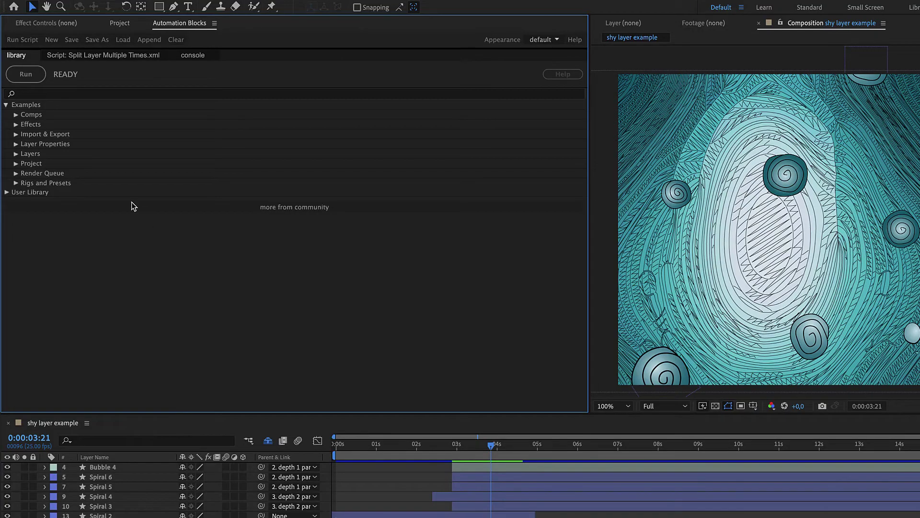
Load 'Set Performance Low Quality (fast)' from Examples > Comps > Comp Settings > Performance and view its blocks
{"action": "left_click", "coordinate": [16, 115]}
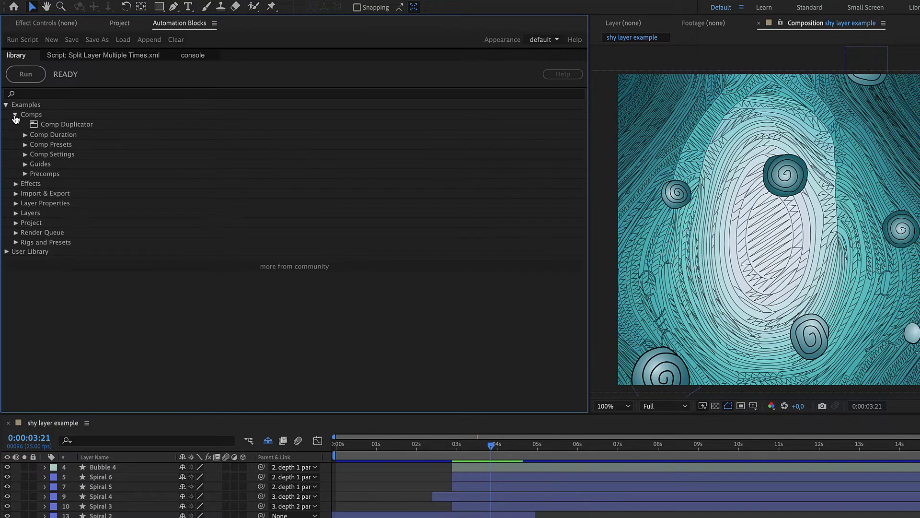
{"action": "left_click", "coordinate": [25, 155]}
{"action": "left_click", "coordinate": [34, 165]}
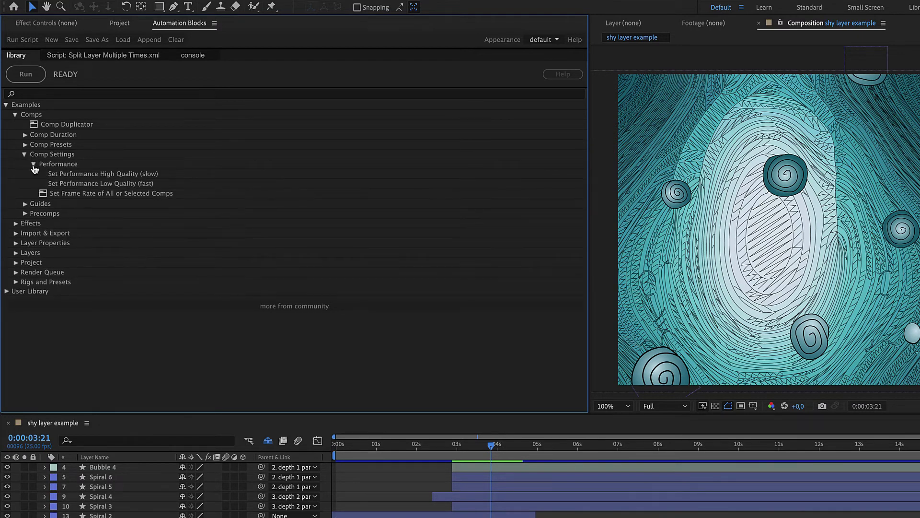
{"action": "left_click", "coordinate": [85, 176]}
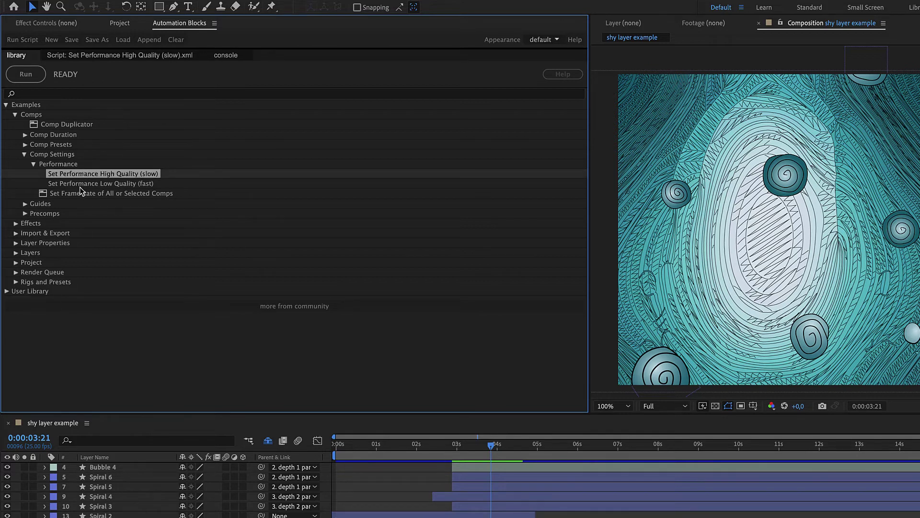
{"action": "left_click", "coordinate": [82, 186]}
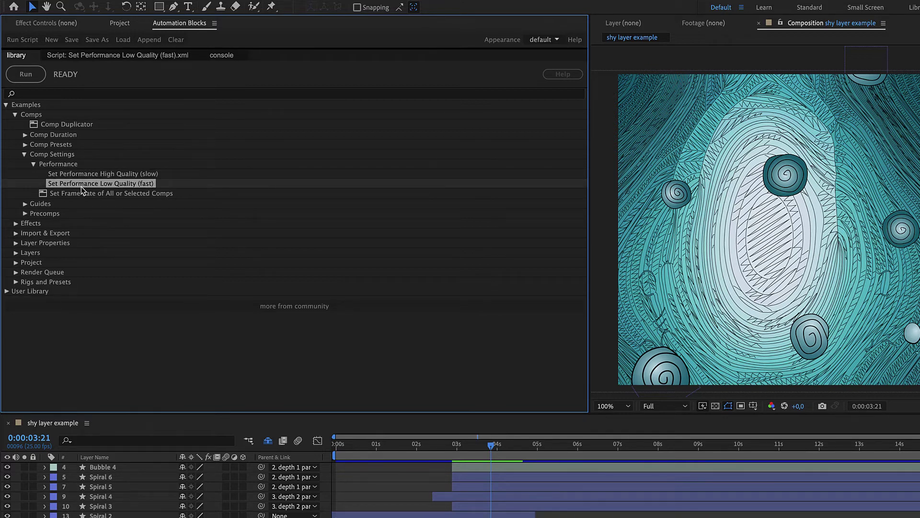
{"action": "left_click", "coordinate": [124, 58]}
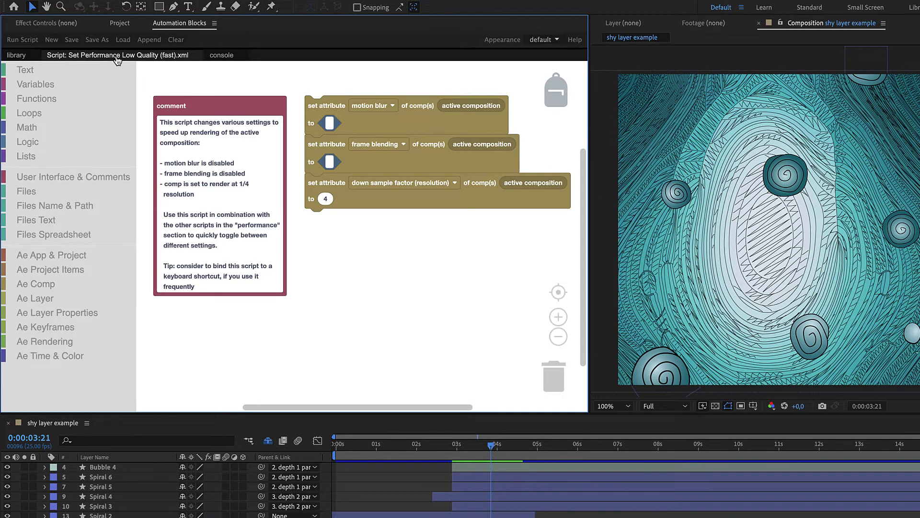
Dock the Script editor beside the library, compare the High Quality script, then reload Low Quality
{"action": "left_click_drag", "start_coordinate": [117, 60], "coordinate": [530, 261]}
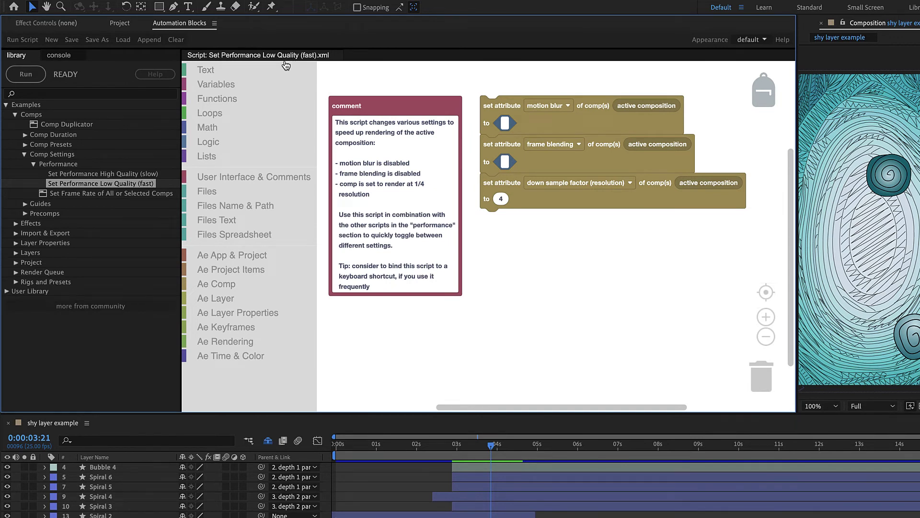
{"action": "left_click", "coordinate": [139, 174]}
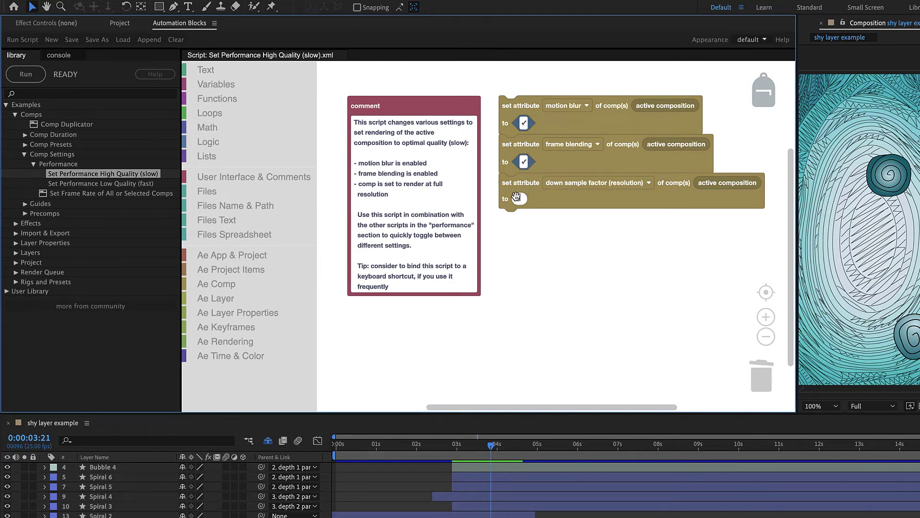
{"action": "left_click", "coordinate": [139, 186]}
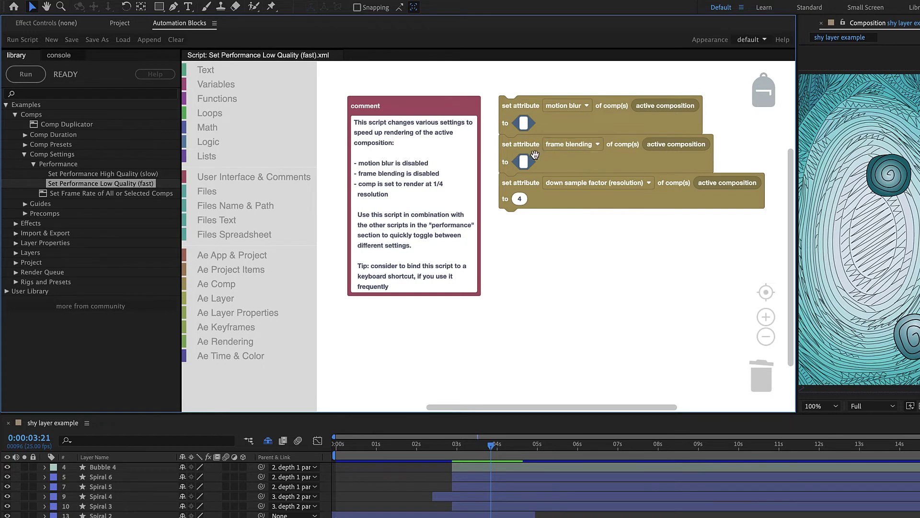
Change the down sample factor from 4 to 2 and run the script for Half resolution
{"action": "left_click", "coordinate": [520, 199]}
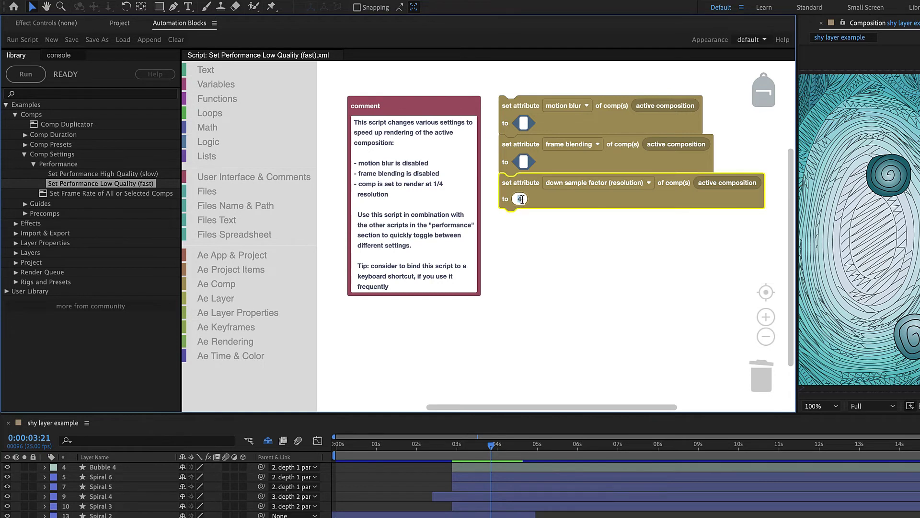
{"action": "type", "text": "2"}
{"action": "left_click", "coordinate": [522, 222]}
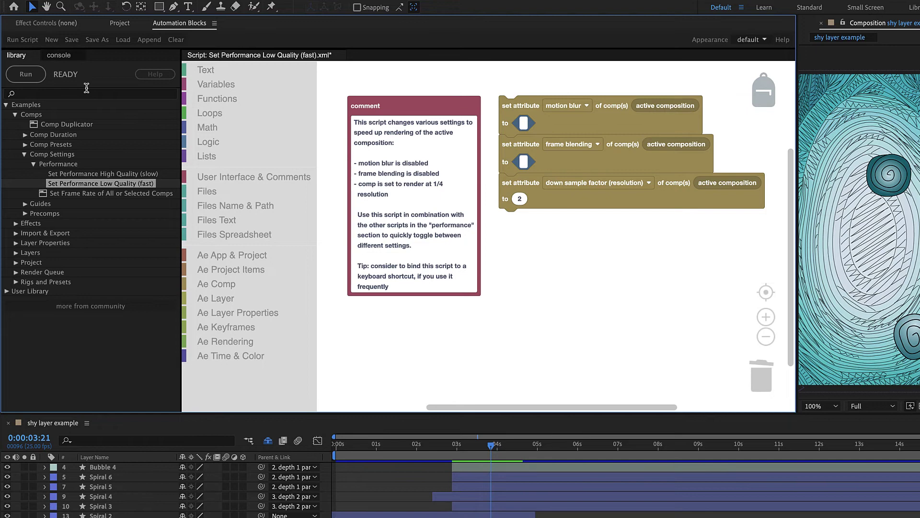
{"action": "left_click", "coordinate": [26, 79]}
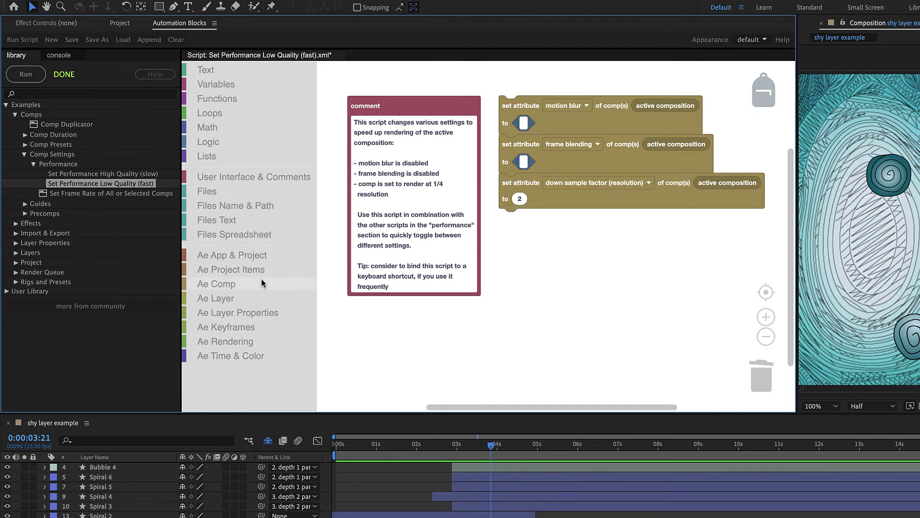
Add a set background color block (#000000) from the Ae Comp blocks below the existing ones
{"action": "left_click", "coordinate": [246, 280]}
{"action": "left_click", "coordinate": [346, 192]}
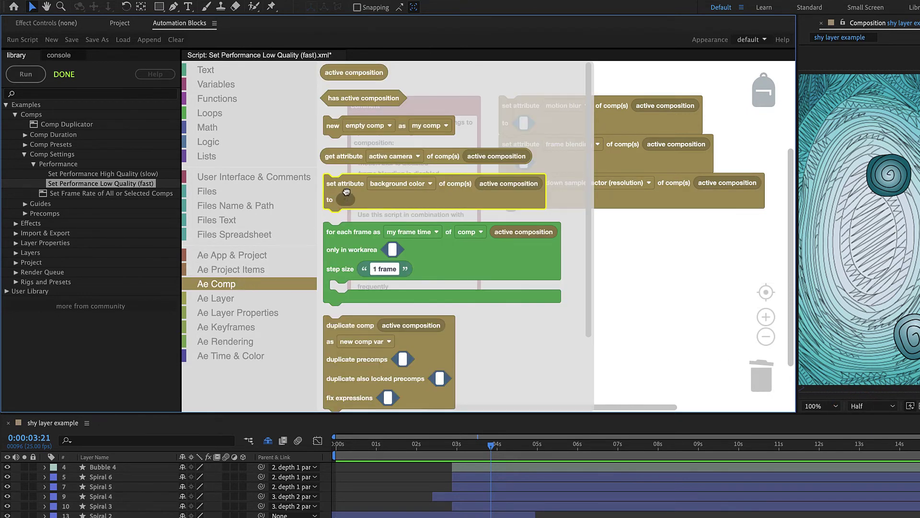
{"action": "left_click_drag", "start_coordinate": [346, 191], "coordinate": [524, 252]}
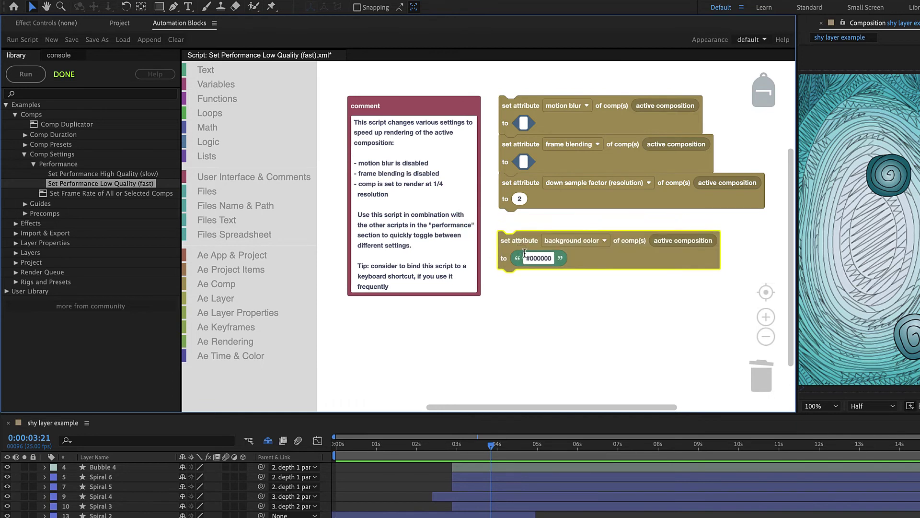
{"action": "left_click", "coordinate": [525, 252]}
{"action": "left_click", "coordinate": [546, 253]}
Add a get cell of spreadsheet file block reading mySpreadsheet.csv and open its context menu
{"action": "left_click", "coordinate": [222, 298]}
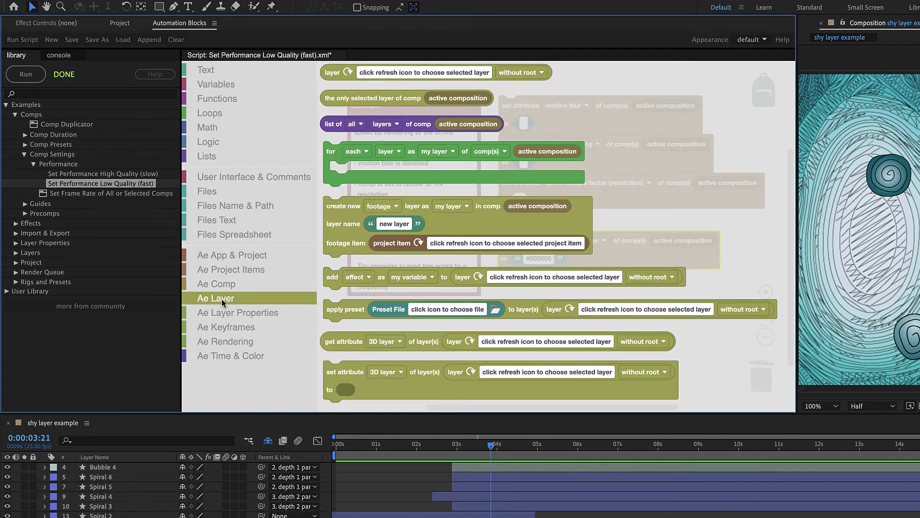
{"action": "left_click", "coordinate": [221, 326]}
{"action": "left_click", "coordinate": [221, 341]}
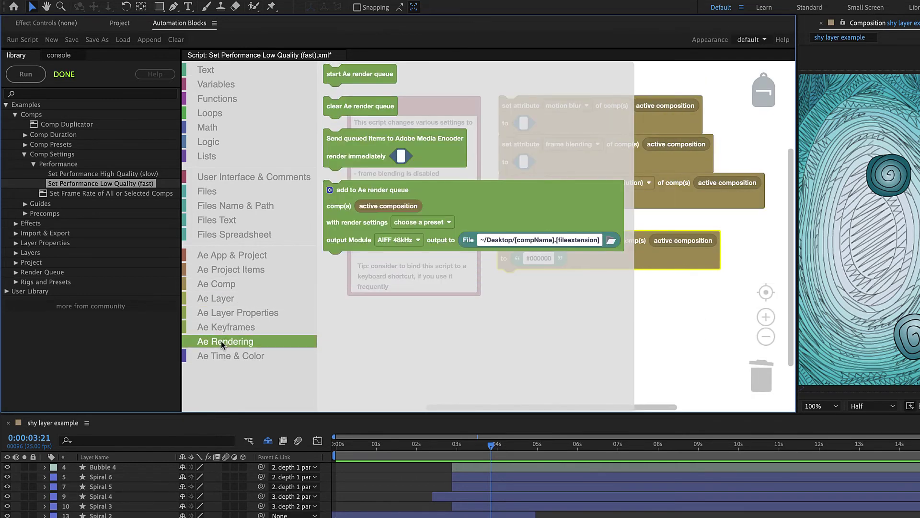
{"action": "left_click", "coordinate": [223, 234]}
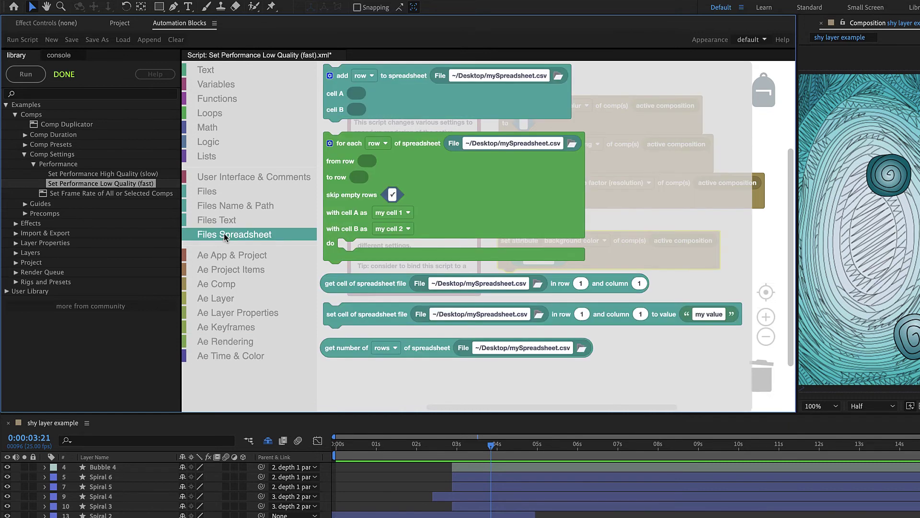
{"action": "left_click_drag", "start_coordinate": [320, 277], "coordinate": [407, 340]}
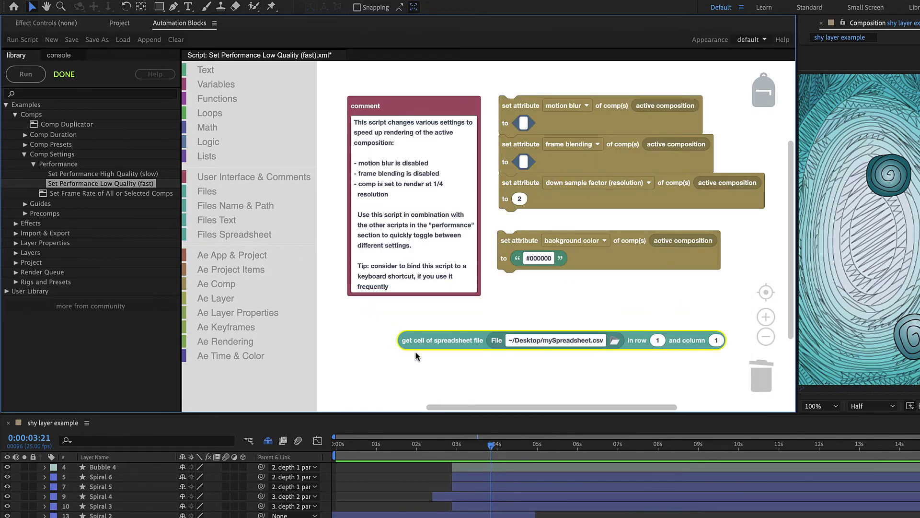
{"action": "right_click", "coordinate": [423, 341]}
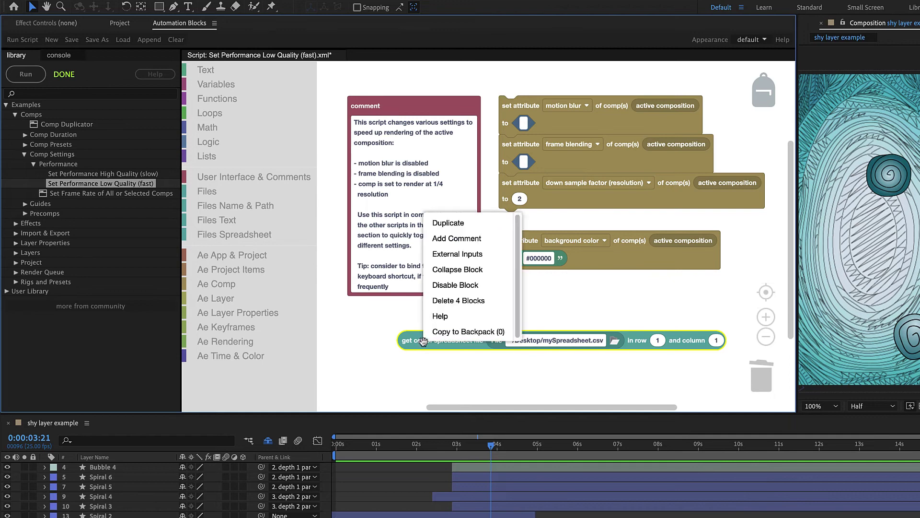
Check the Get Spreadsheet Cell help page, then open the 'Write Your Custom Template Tool' tutorial
{"action": "left_click", "coordinate": [441, 316]}
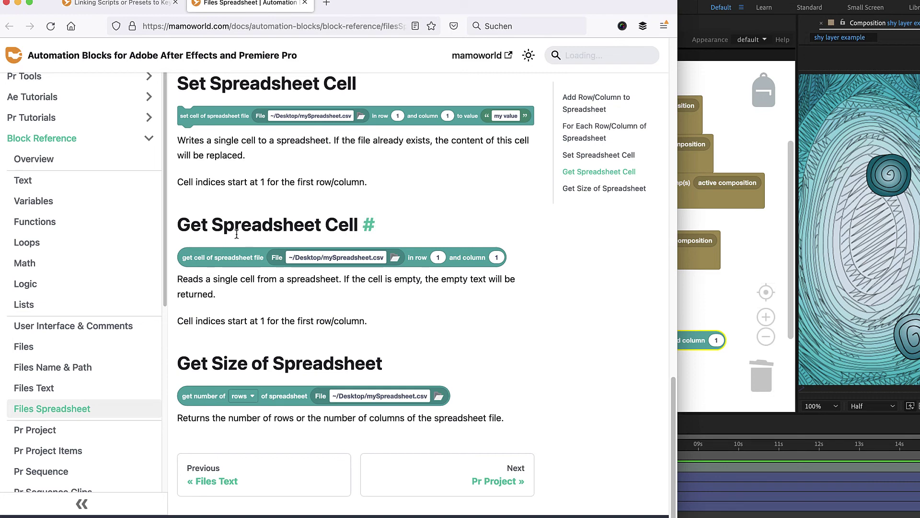
{"action": "scroll", "coordinate": [41, 146], "scroll_direction": "up", "scroll_amount": 5}
{"action": "left_click", "coordinate": [45, 149]}
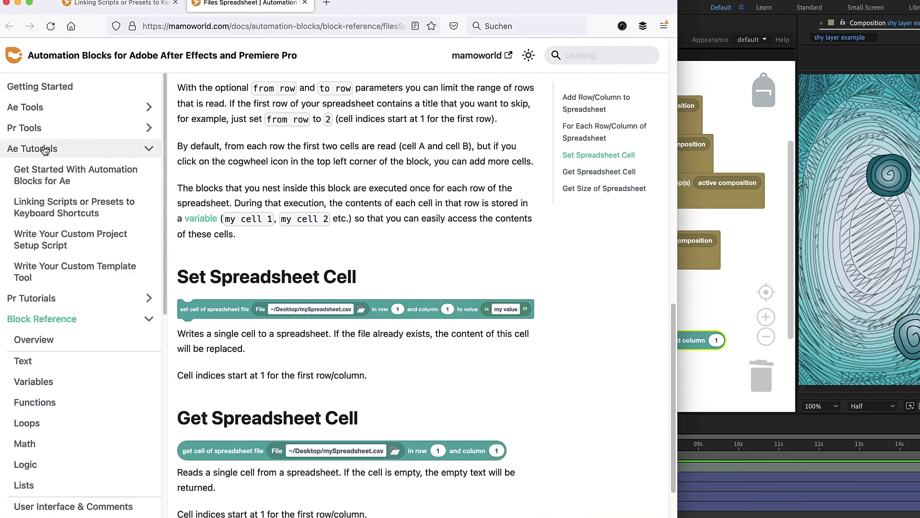
{"action": "left_click", "coordinate": [48, 243]}
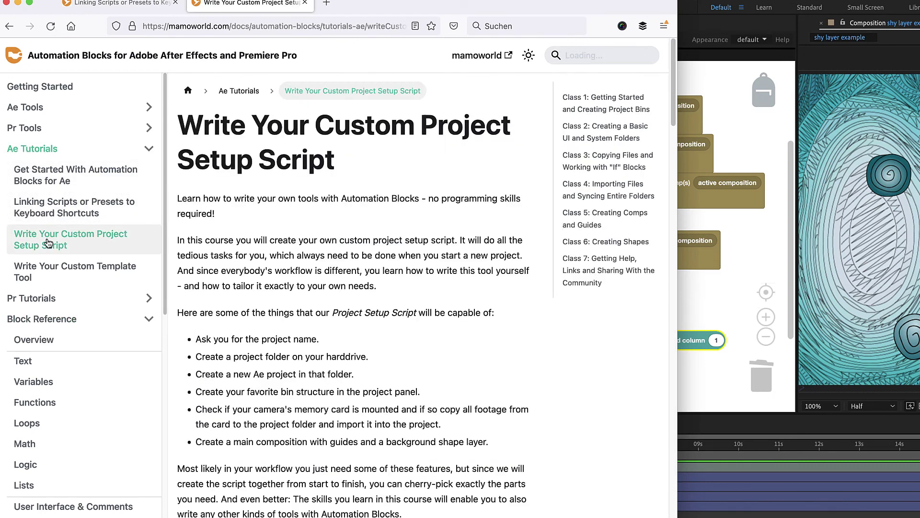
{"action": "left_click", "coordinate": [52, 275]}
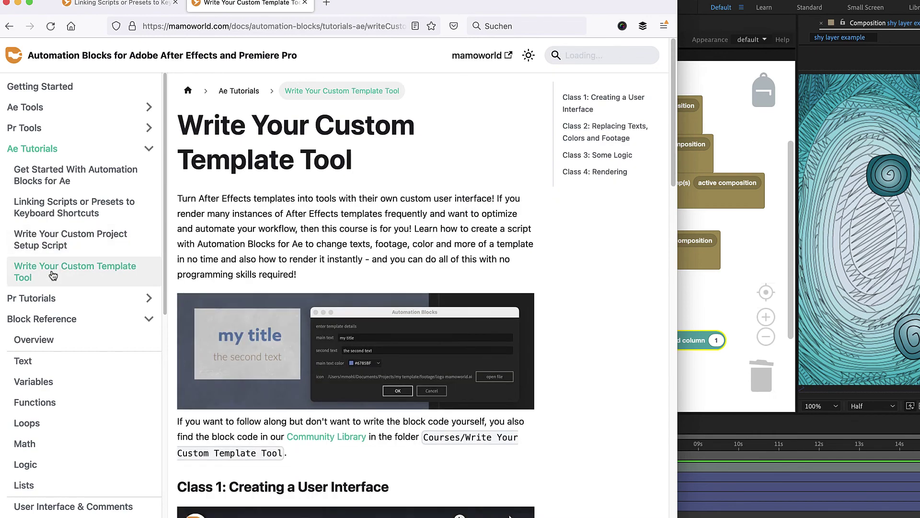